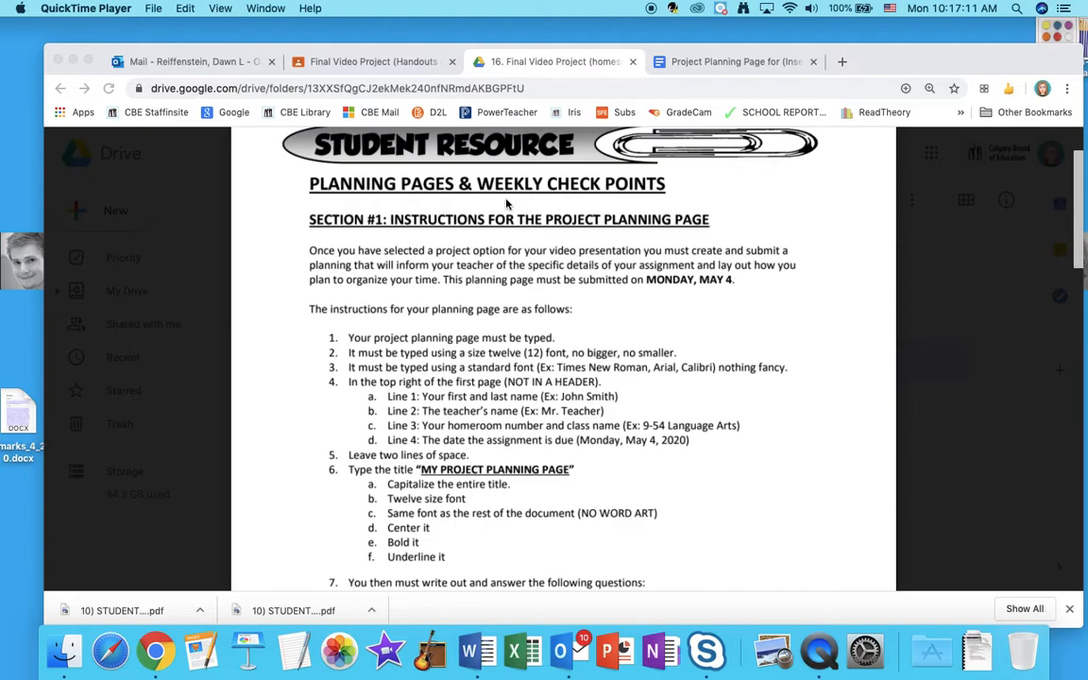
Review the planning page instructions and, in the project planning document, search the help for "header" and move into the page header
scroll(508, 203, down, 2)
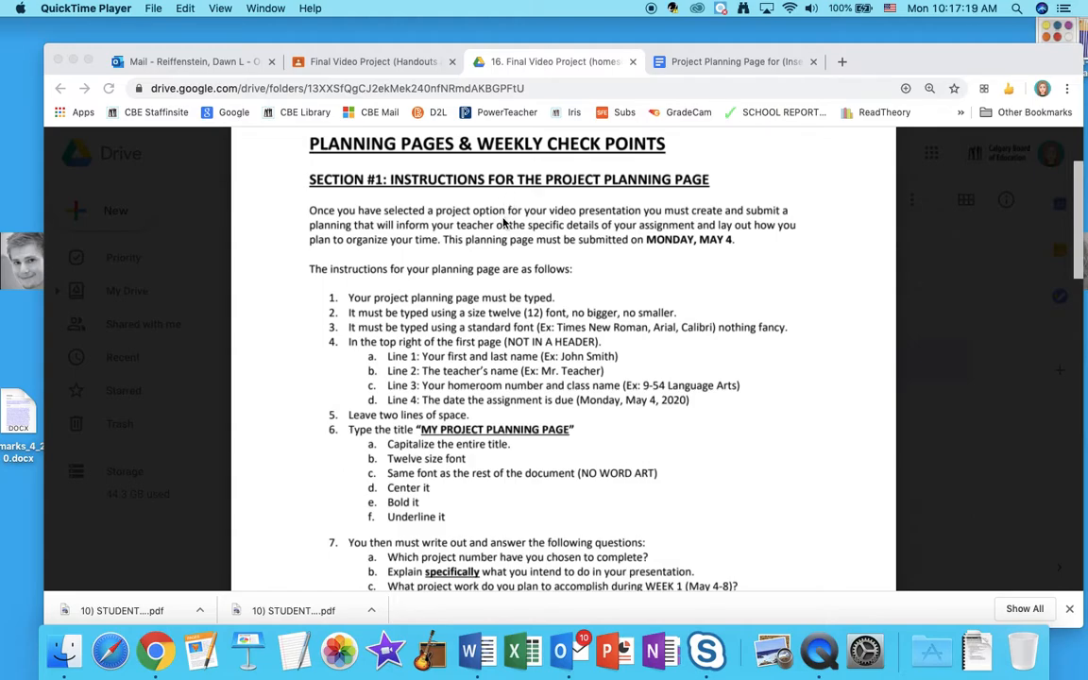
scroll(504, 222, down, 2)
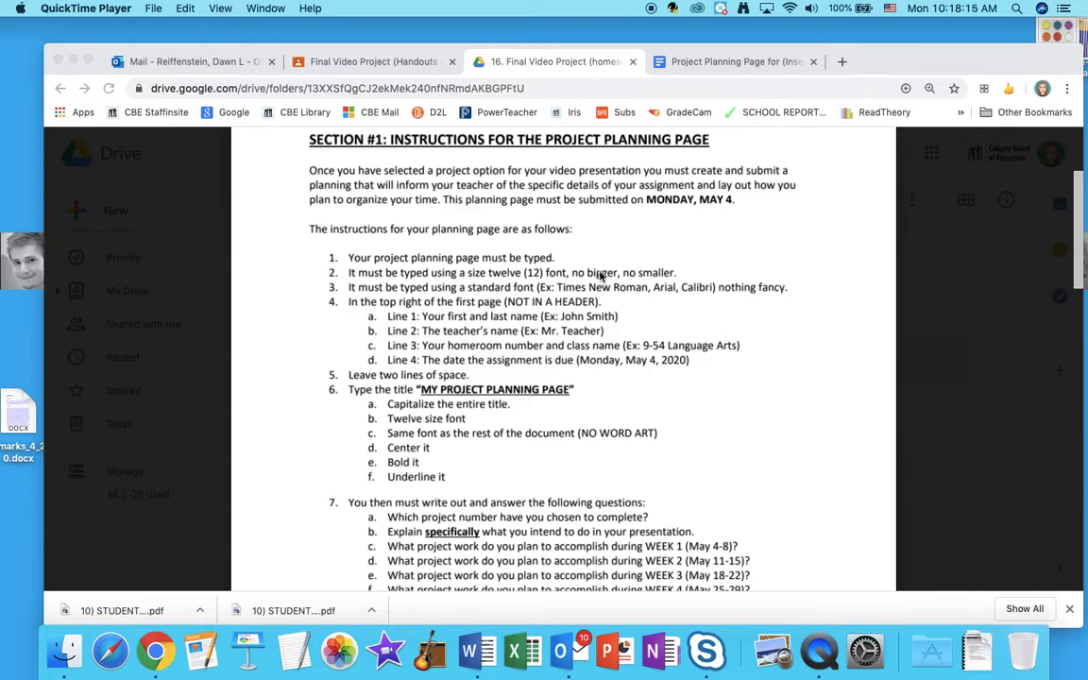
click(727, 62)
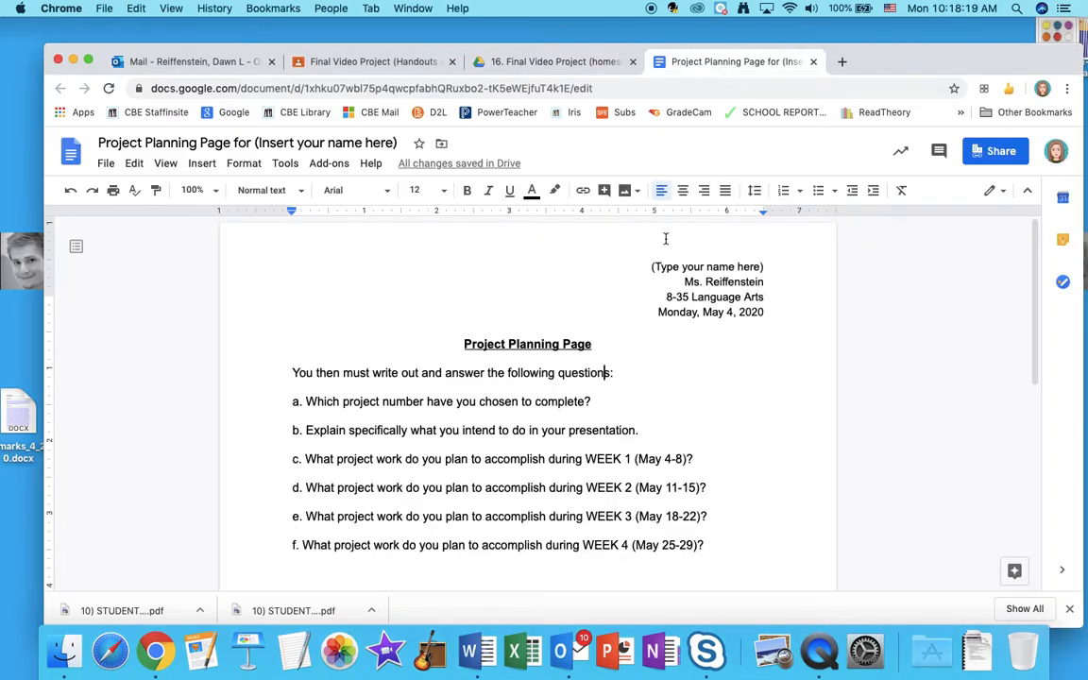
double_click(609, 258)
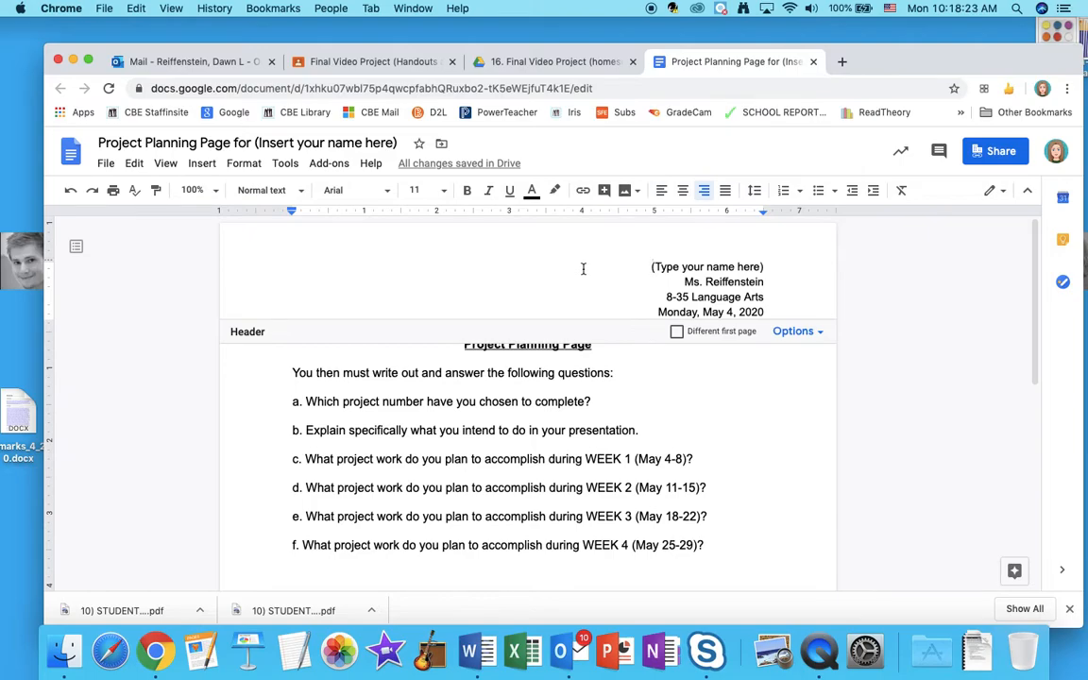
click(368, 166)
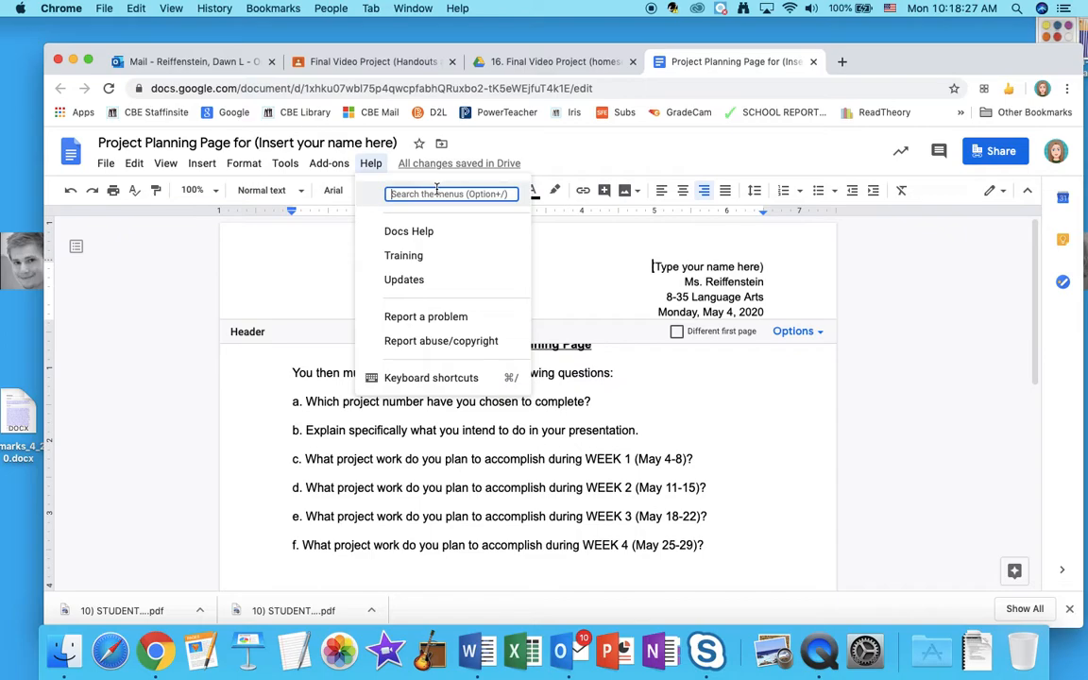
text(header)
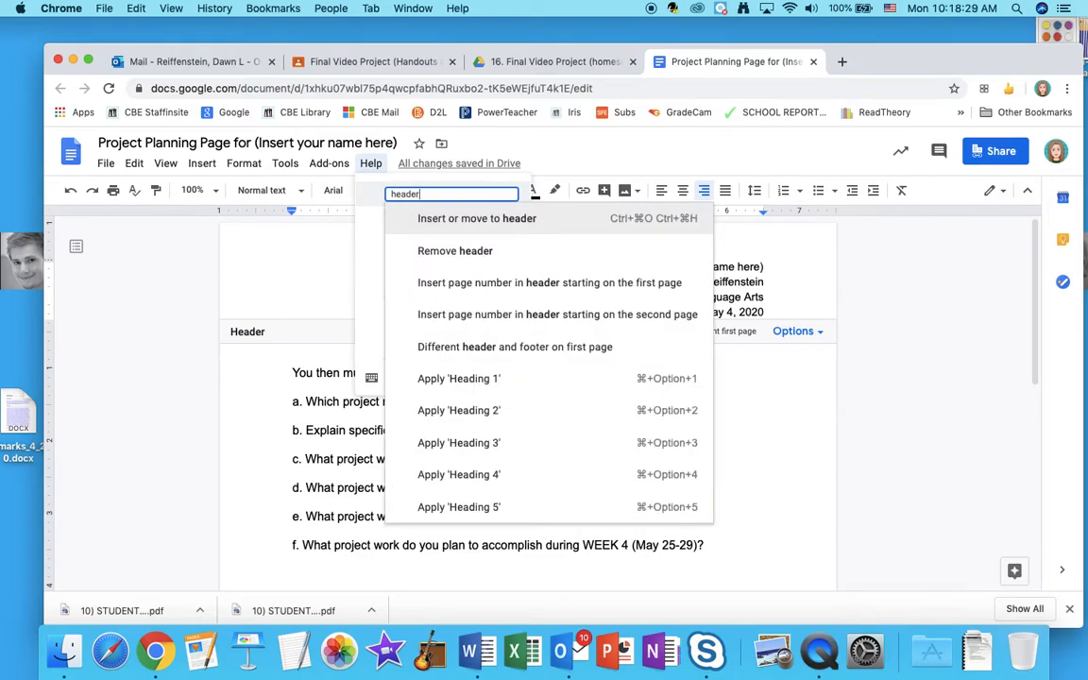
click(459, 222)
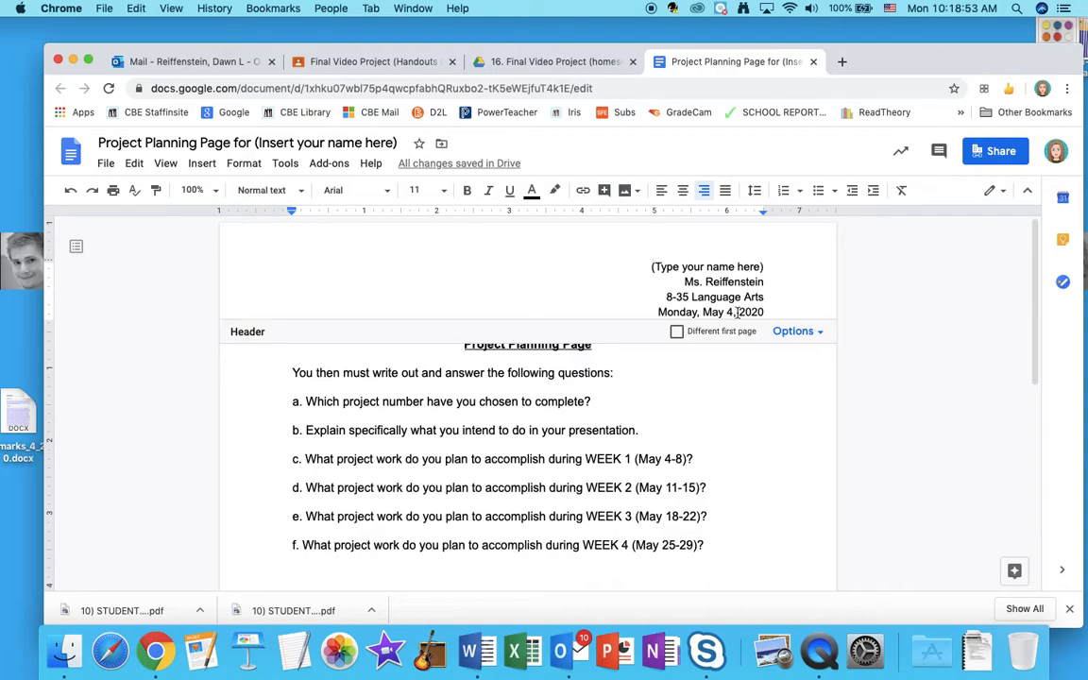
click(761, 380)
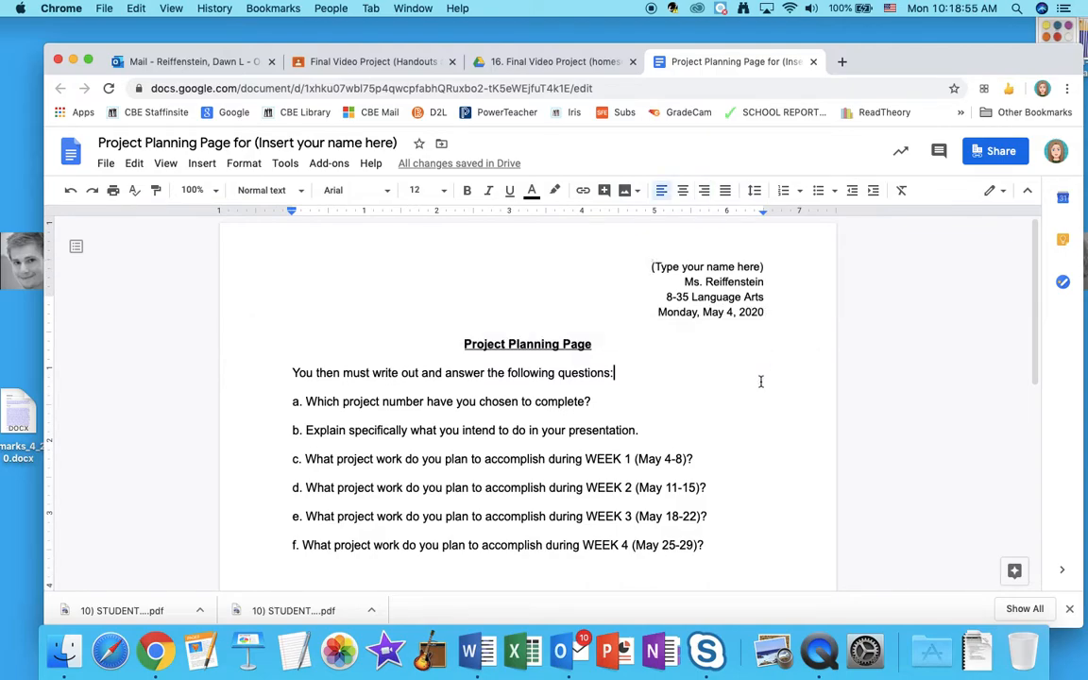
Check the title requirements in the instructions PDF, return to the planning document and close the mail tab
click(529, 63)
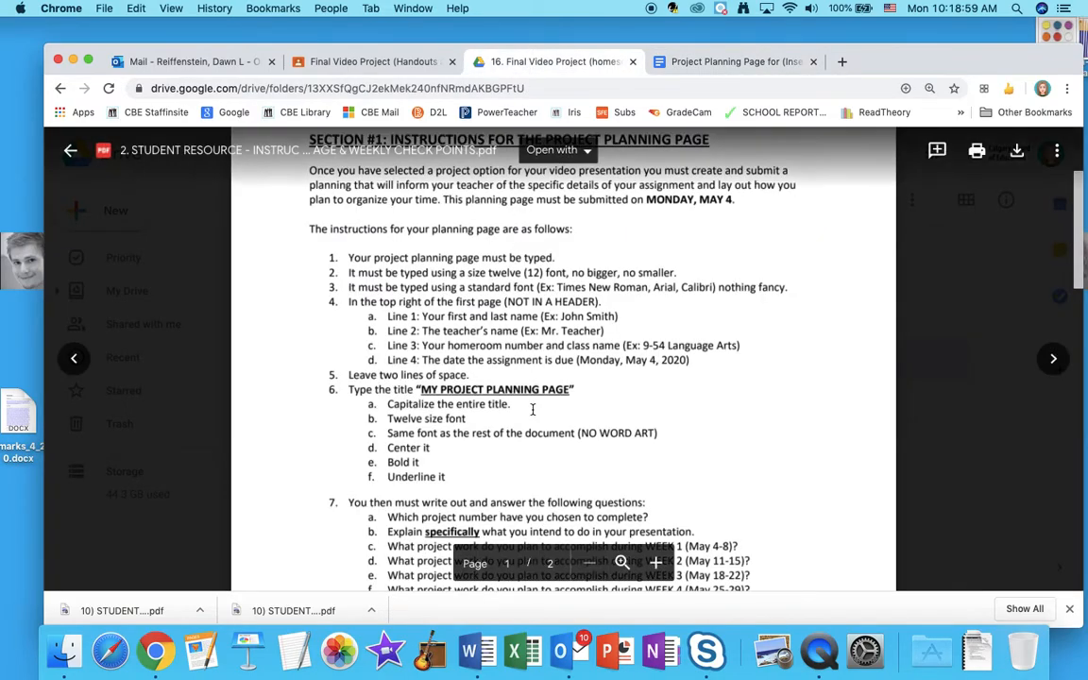
scroll(528, 396, down, 1)
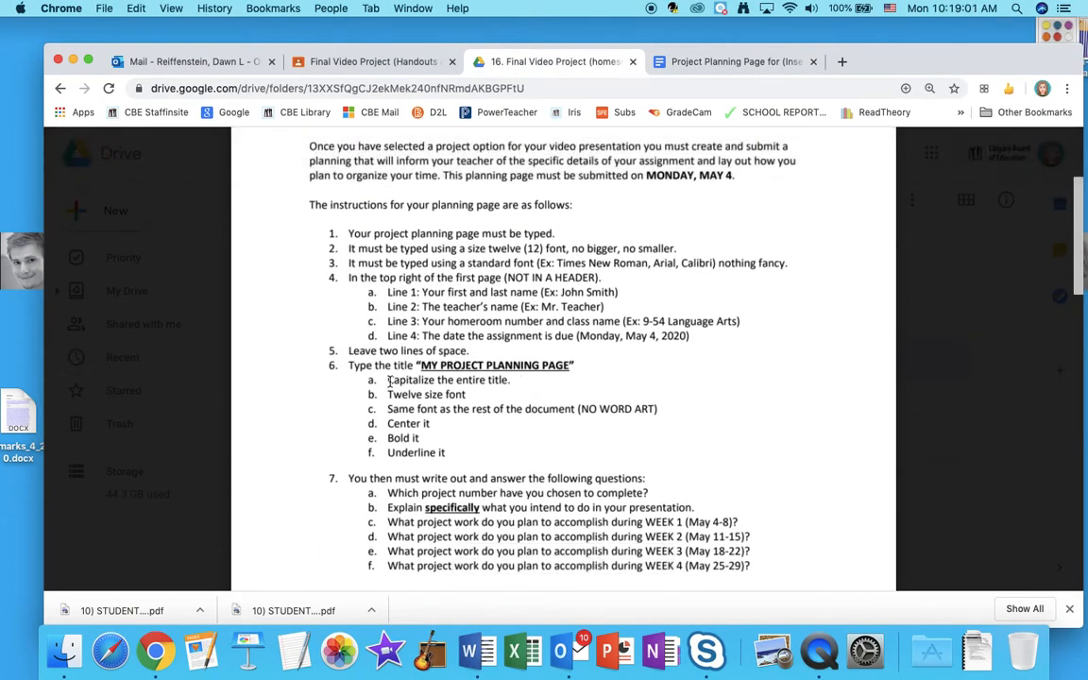
click(728, 61)
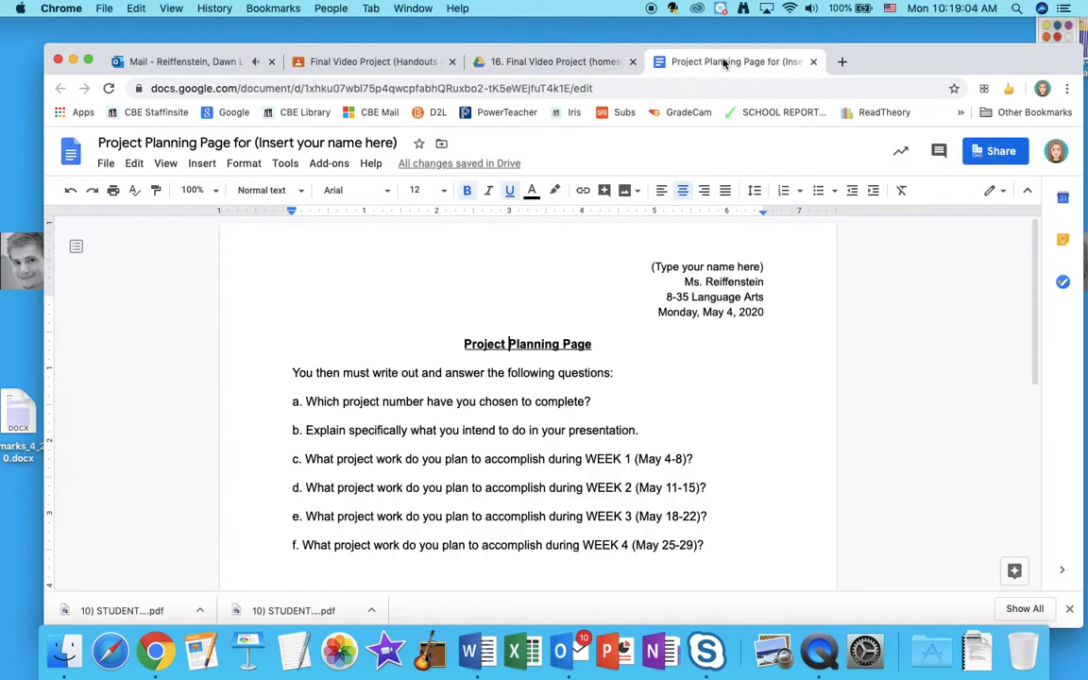
triple_click(593, 343)
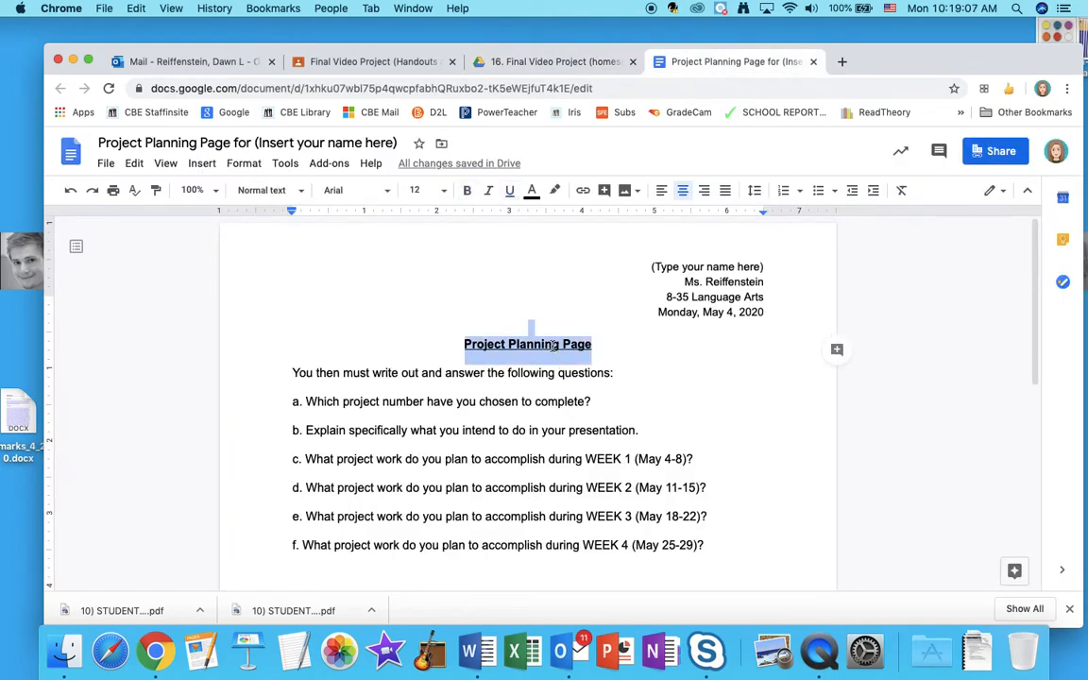
click(535, 336)
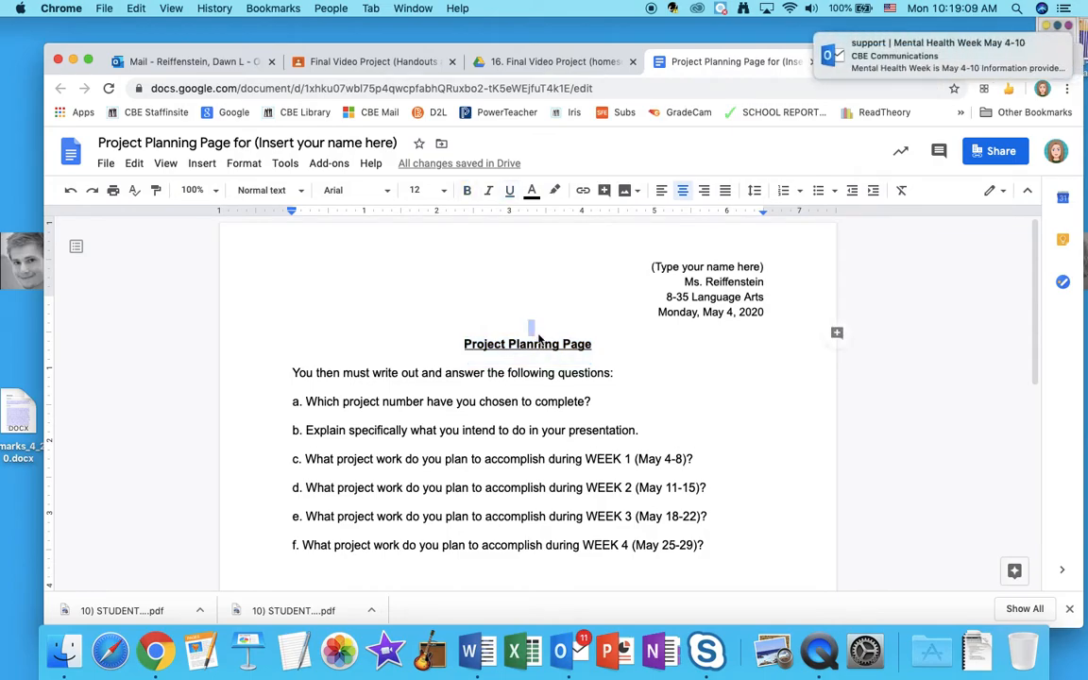
double_click(575, 345)
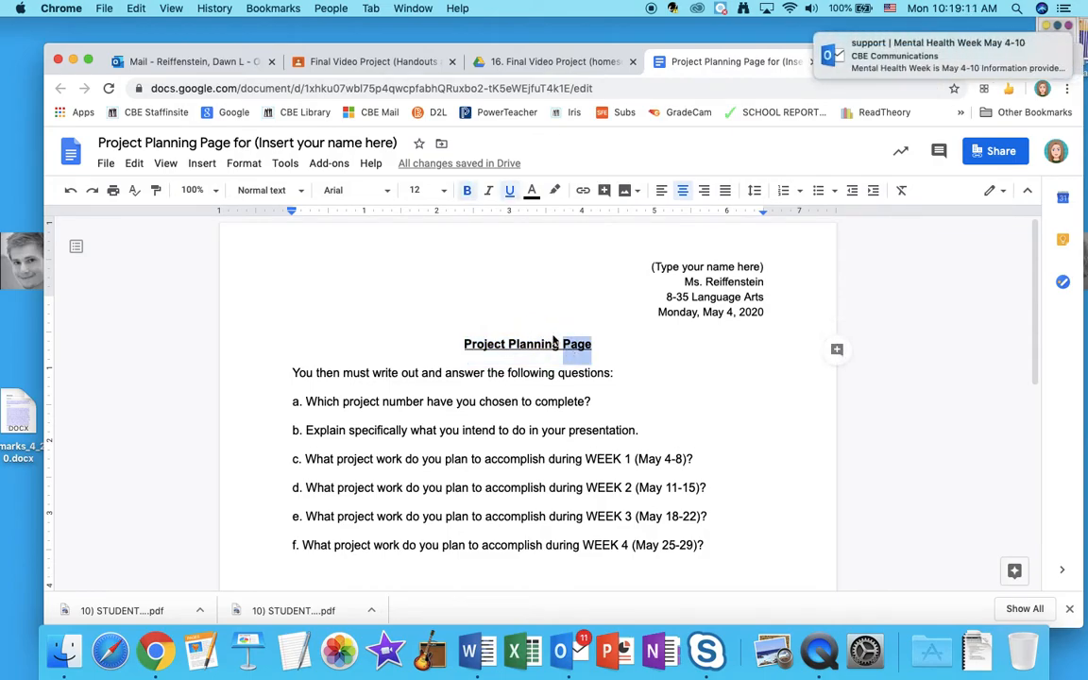
click(272, 63)
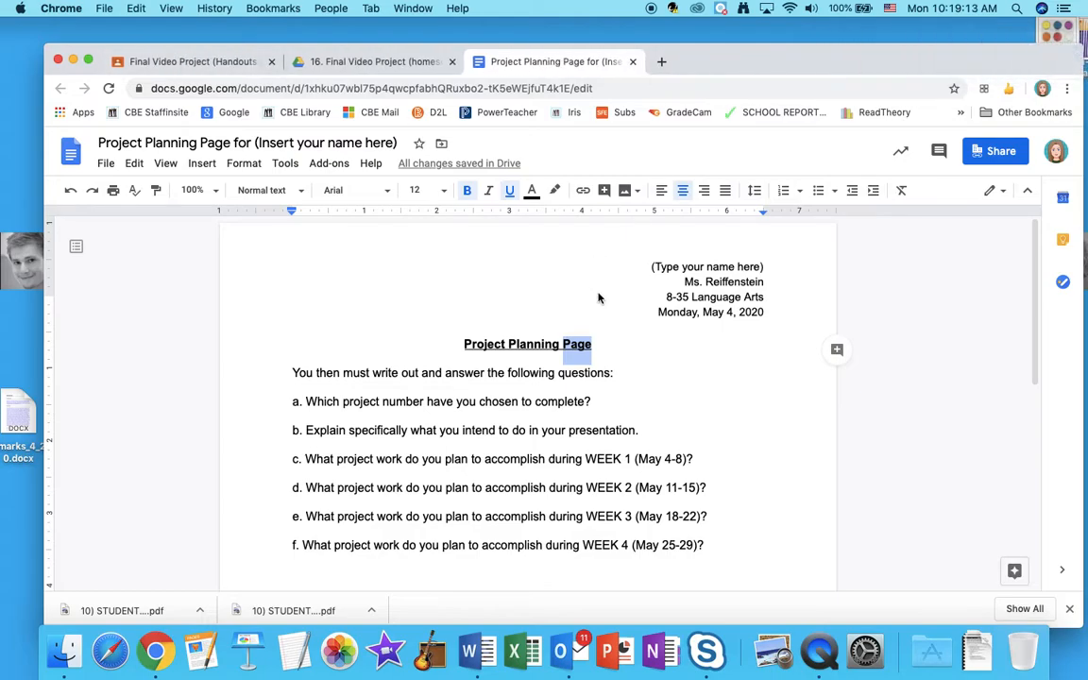
Replace the planning document's title with "PROJECT PLANNING PAGE" in capitals
click(593, 350)
drag(592, 348, 463, 345)
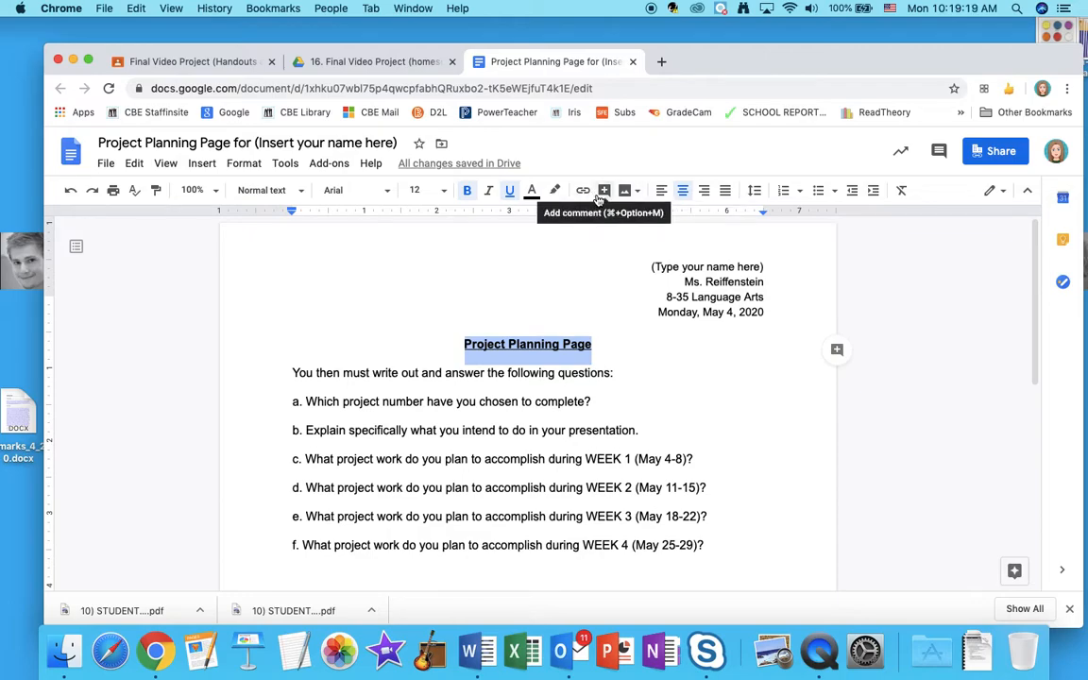
text(PRO)
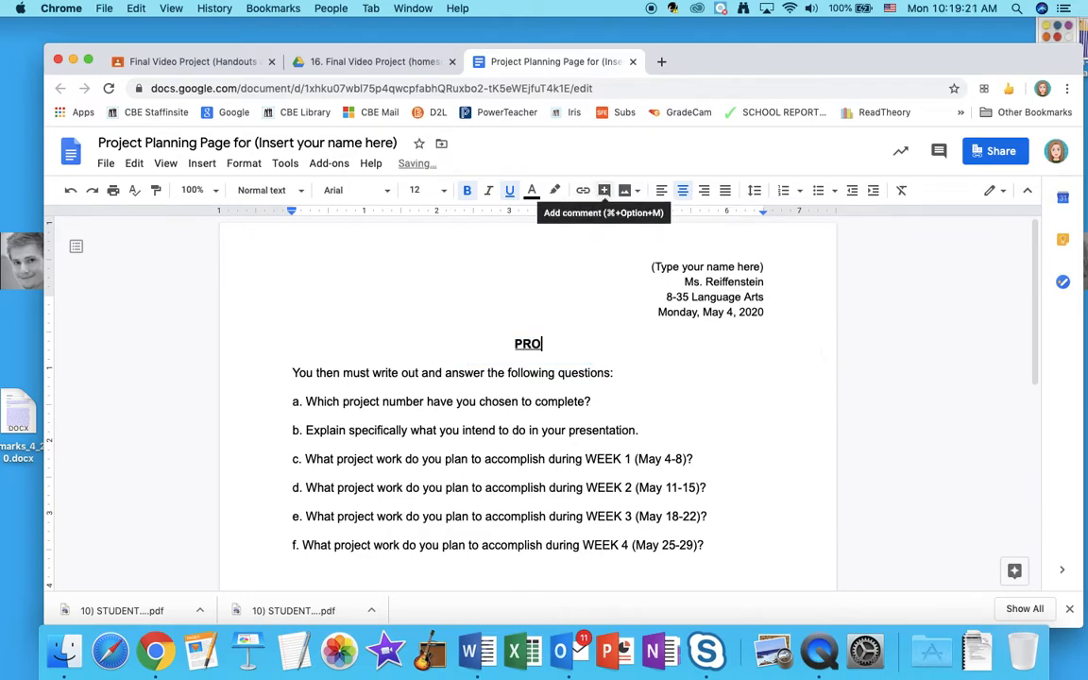
text(JECT PLANN)
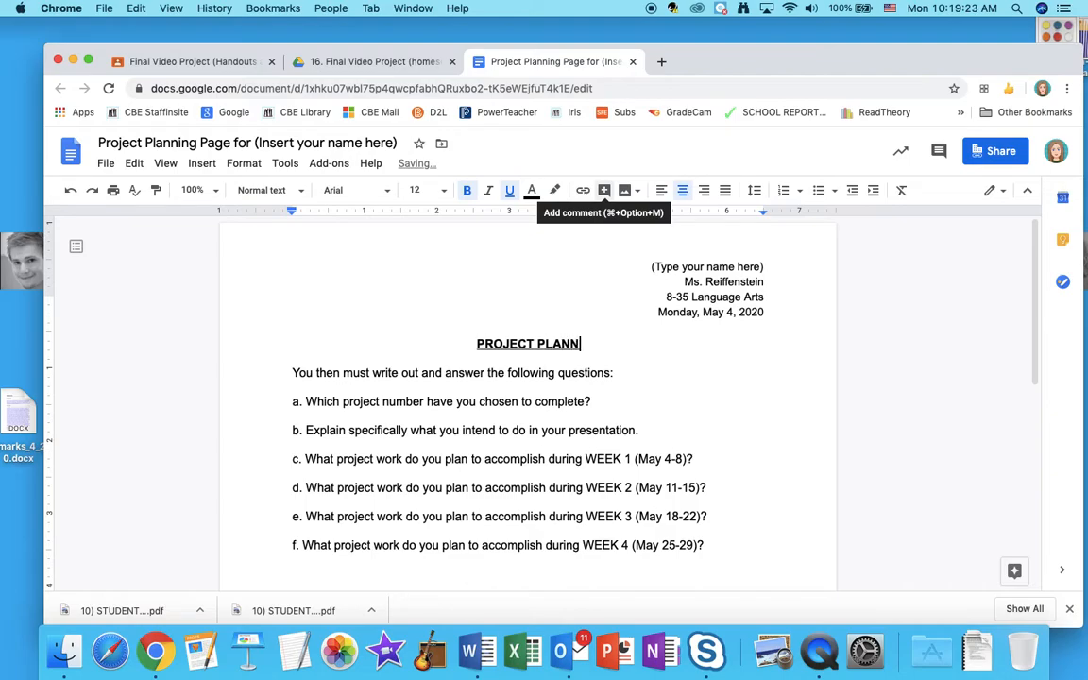
text(ING PAGE)
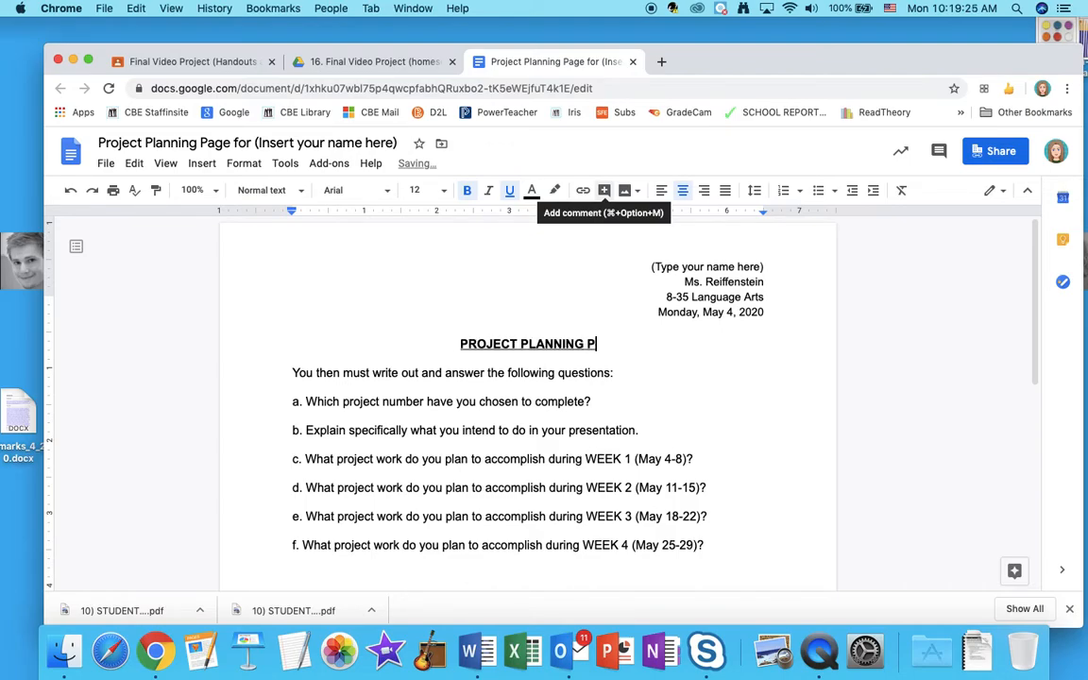
Compare the title with the instructions PDF and add "MY" in front of "PROJECT PLANNING PAGE"
click(404, 60)
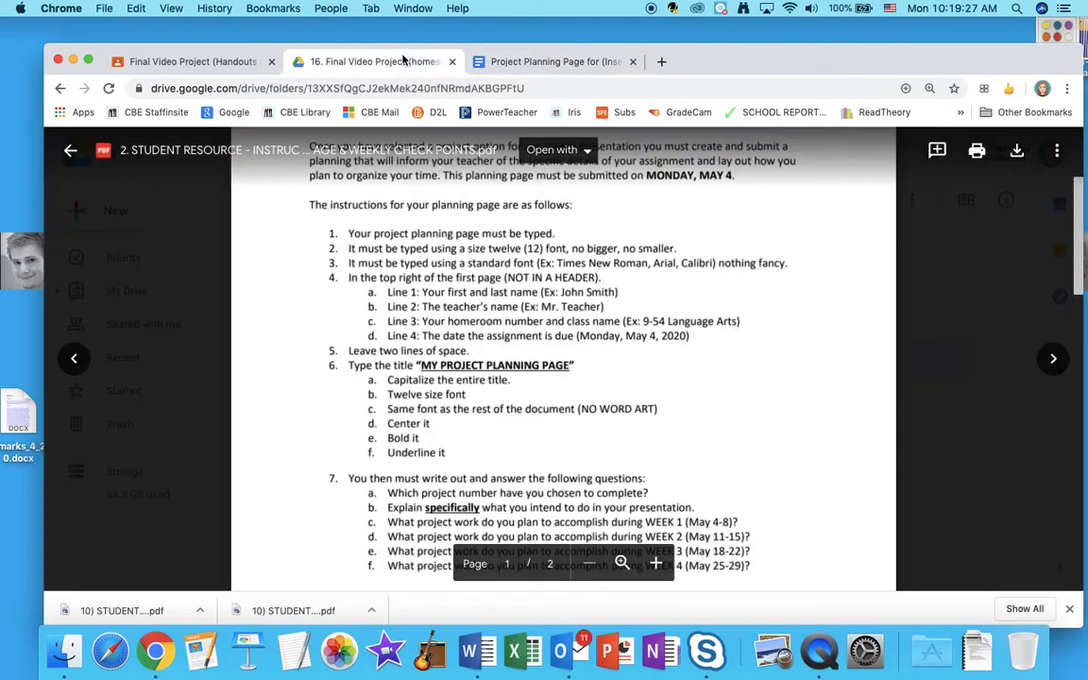
click(500, 55)
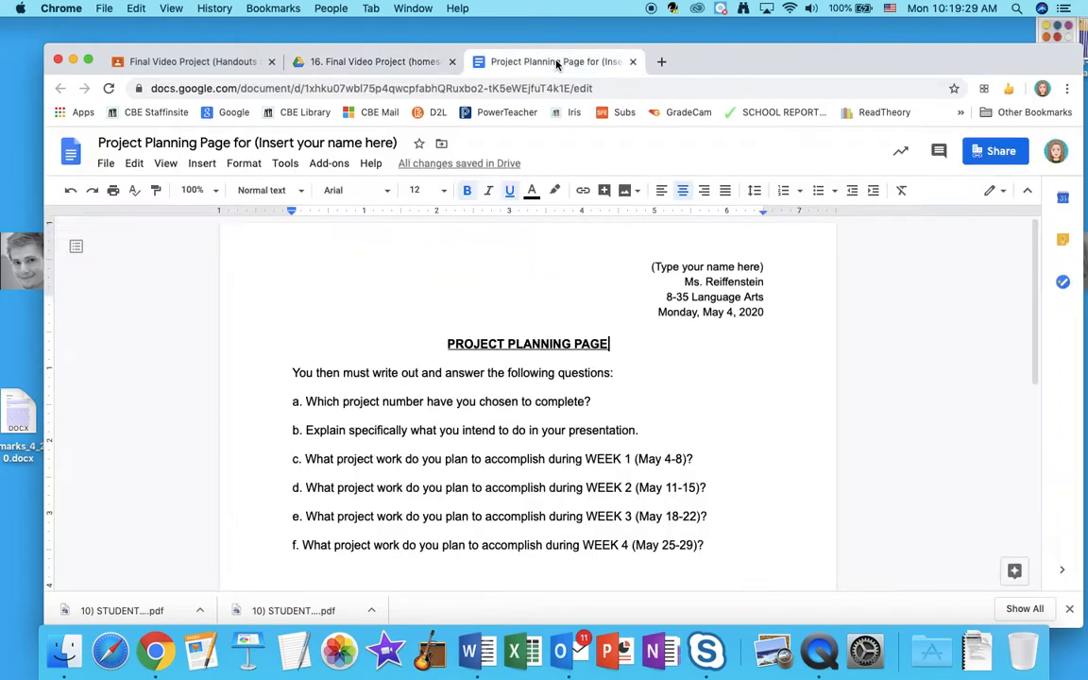
text(MY)
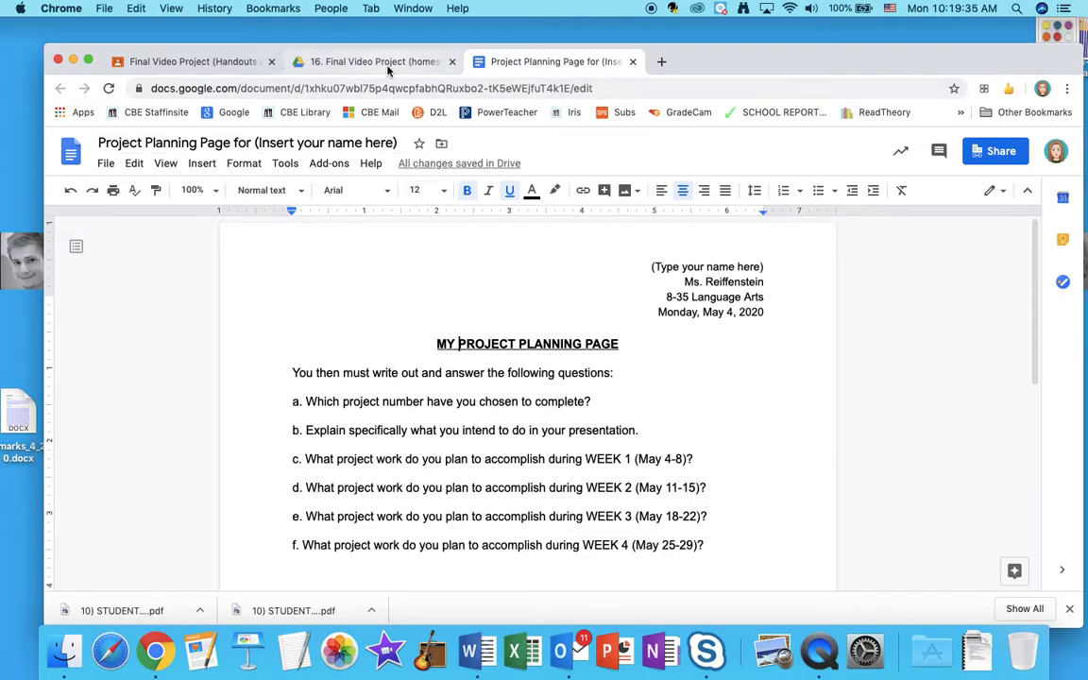
Set the title's font size to 12 and demonstrate its bold and underline formatting, leaving both applied
click(351, 62)
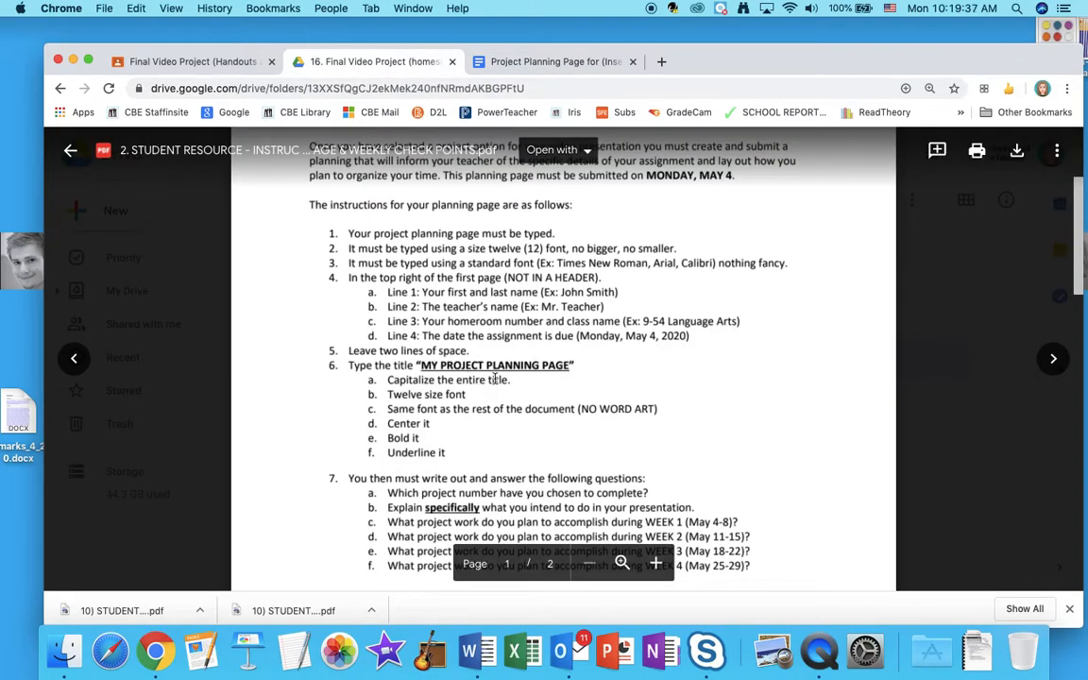
click(535, 63)
drag(624, 345, 413, 349)
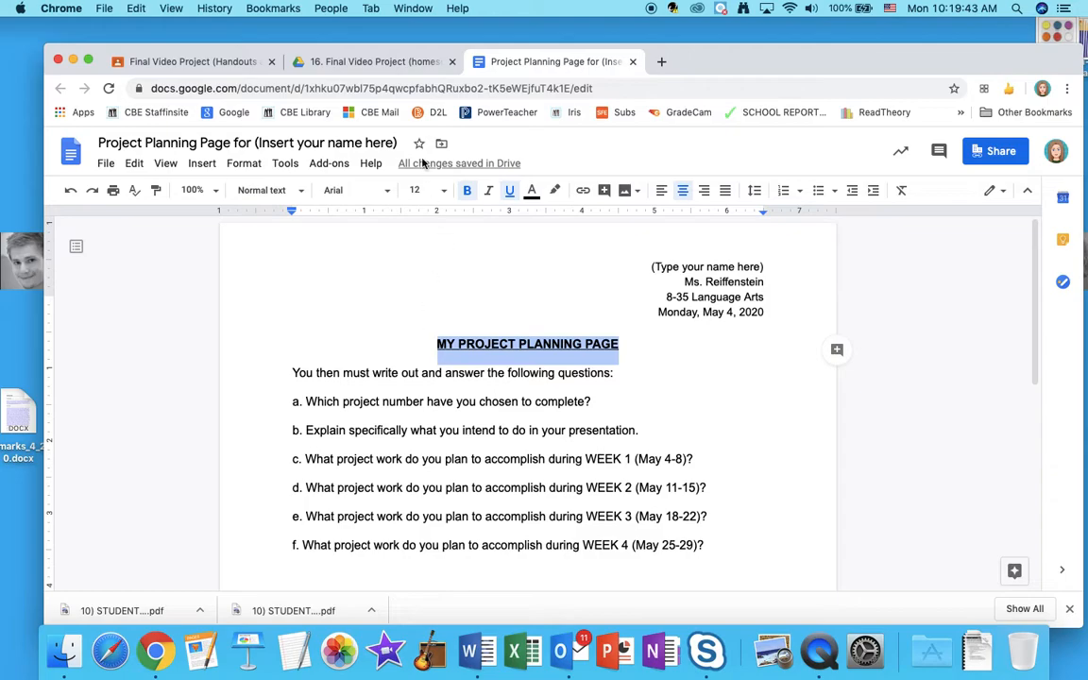
click(445, 193)
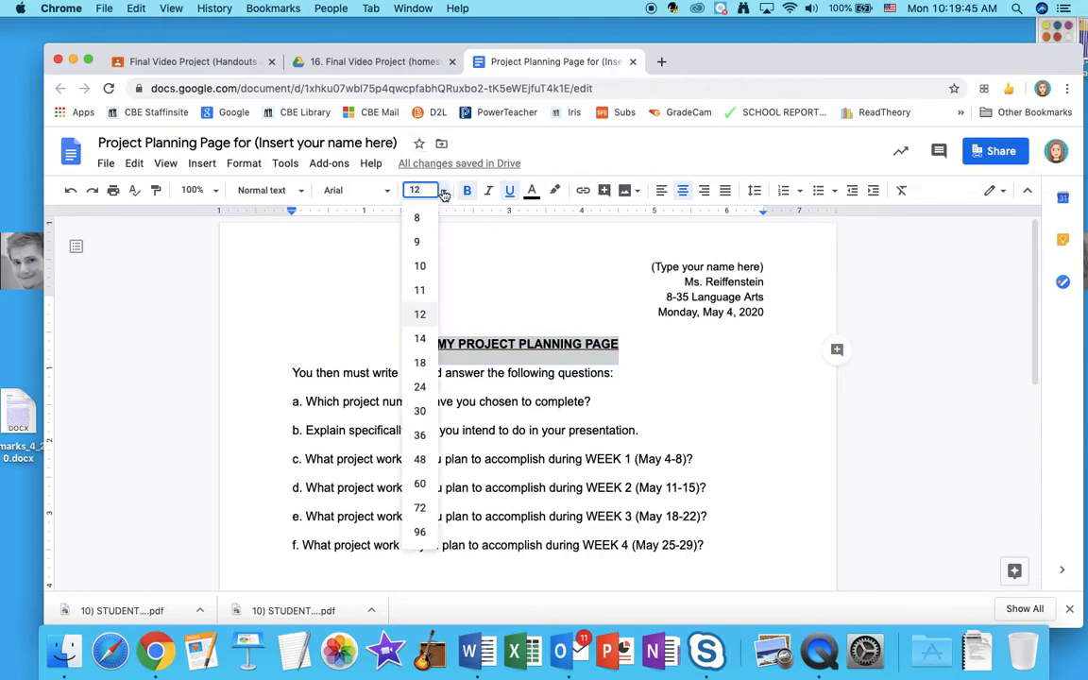
click(422, 315)
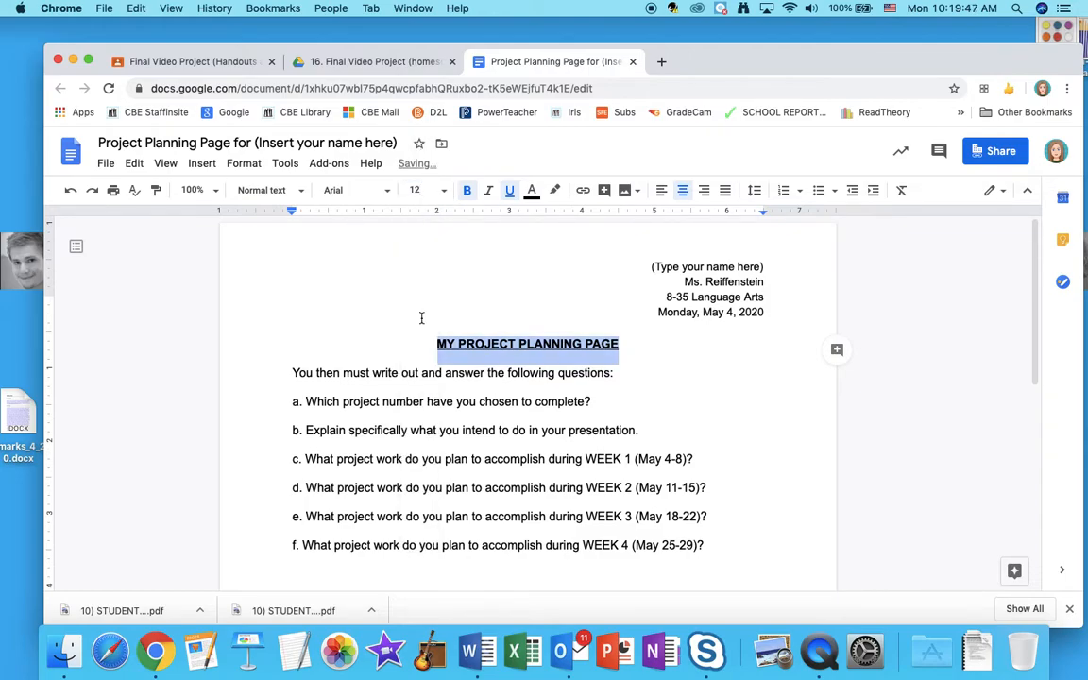
click(467, 198)
click(467, 199)
click(510, 195)
click(510, 195)
Check the alignment requirement and try left and right alignment on the title, returning it to centered
click(407, 62)
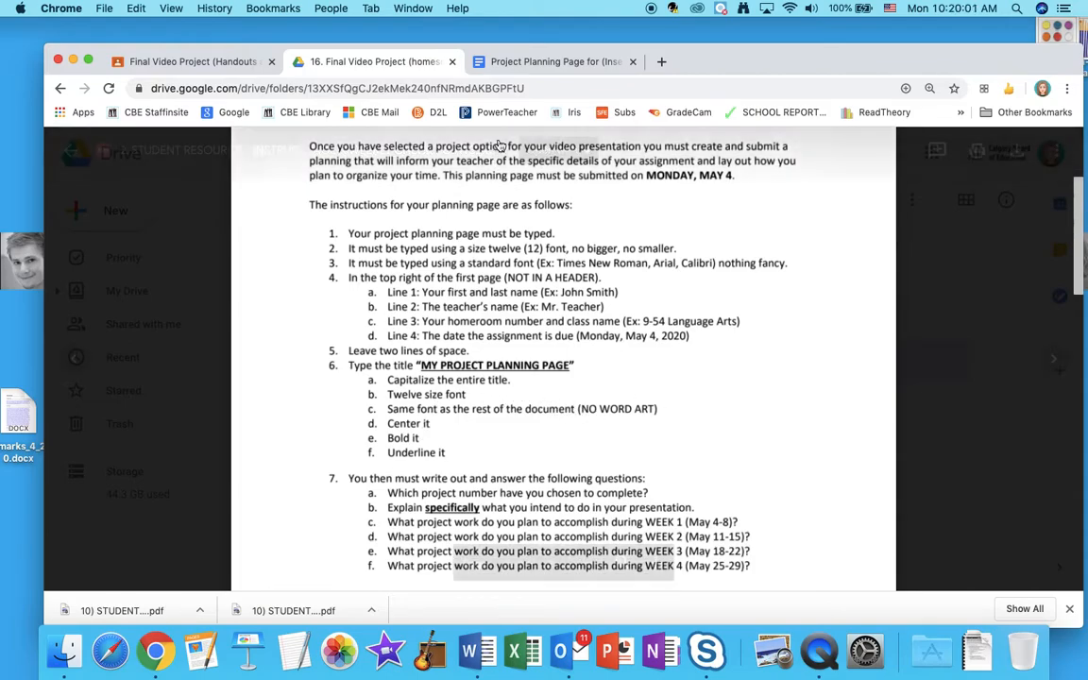
click(534, 62)
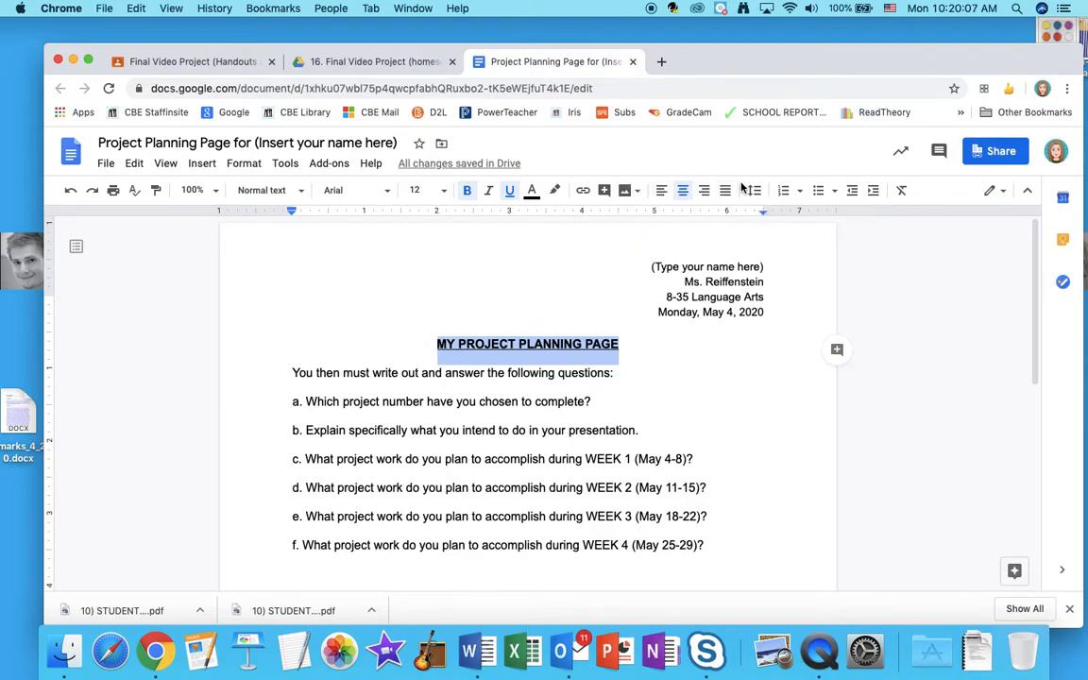
click(663, 192)
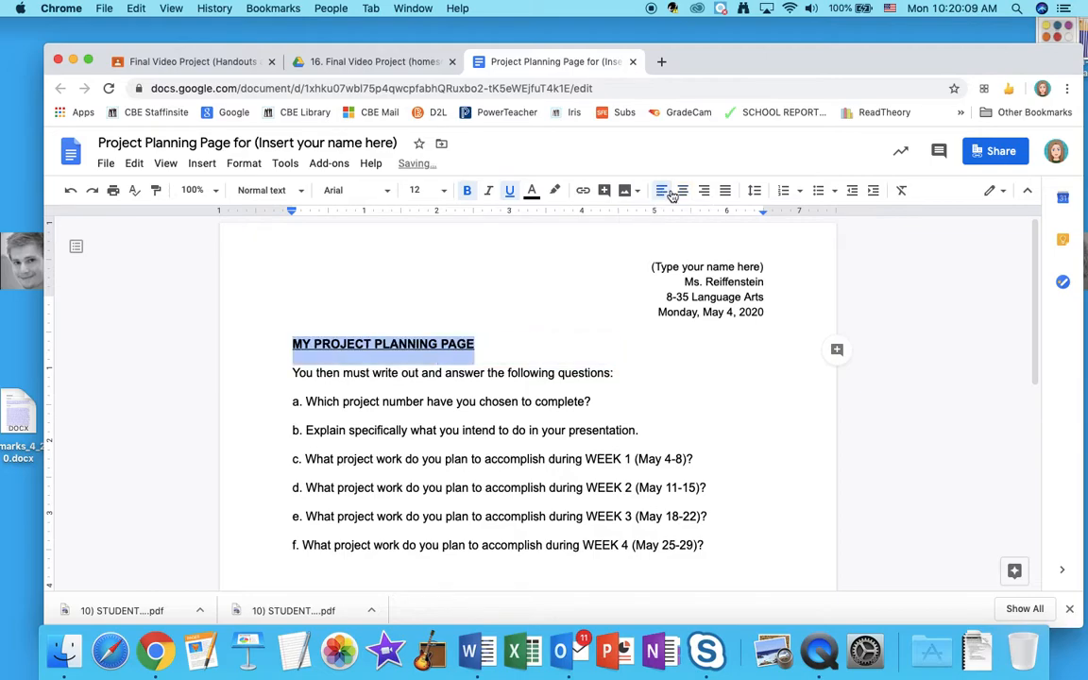
click(682, 191)
click(703, 191)
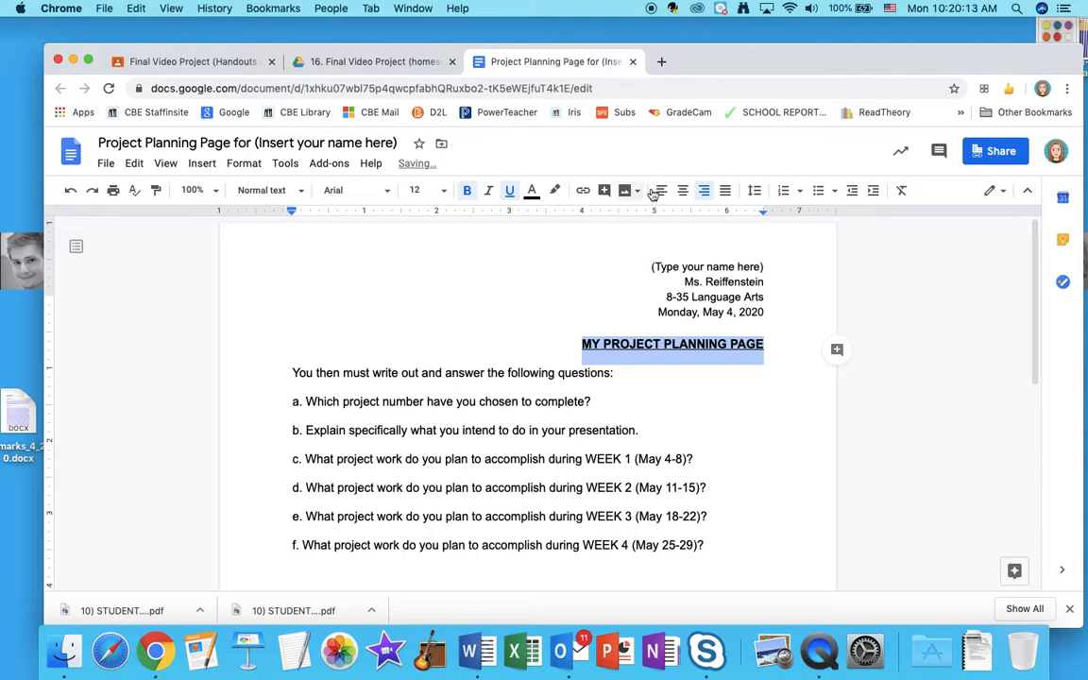
click(682, 192)
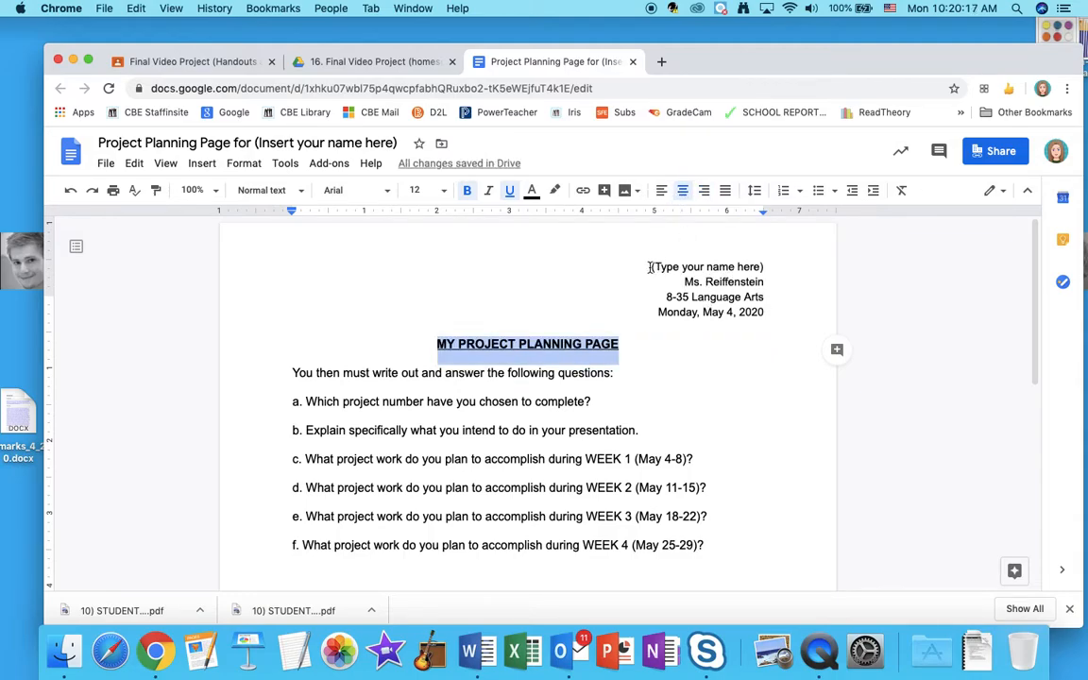
Examine the alignment of the four header lines and read the list of planning questions in the instructions PDF
double_click(651, 267)
drag(652, 268, 763, 312)
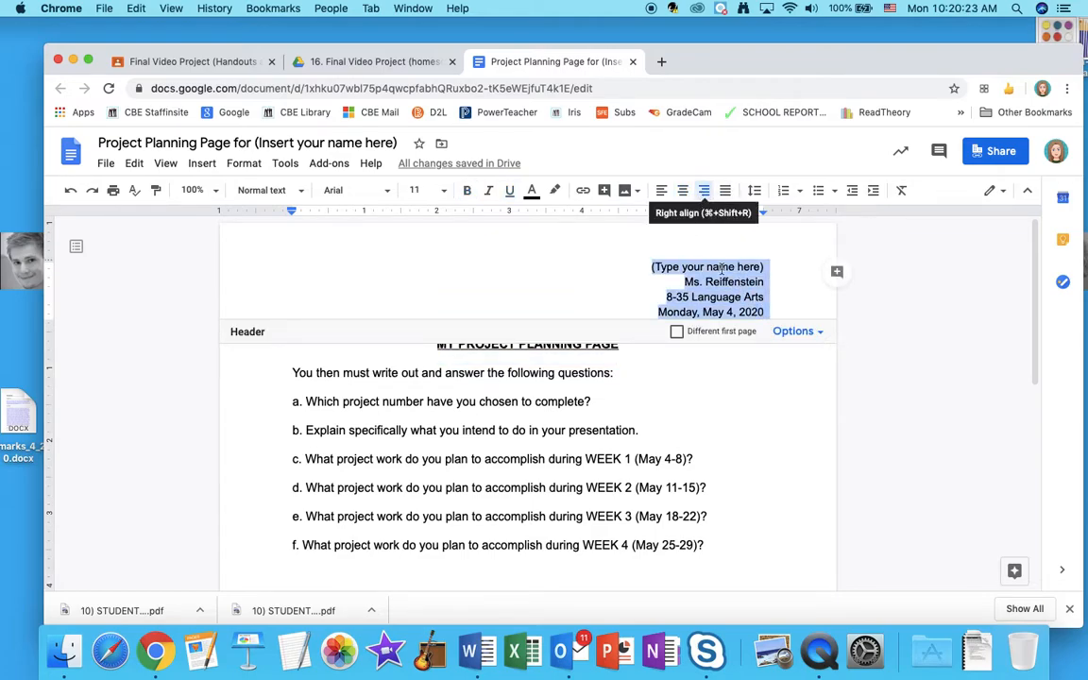
click(510, 387)
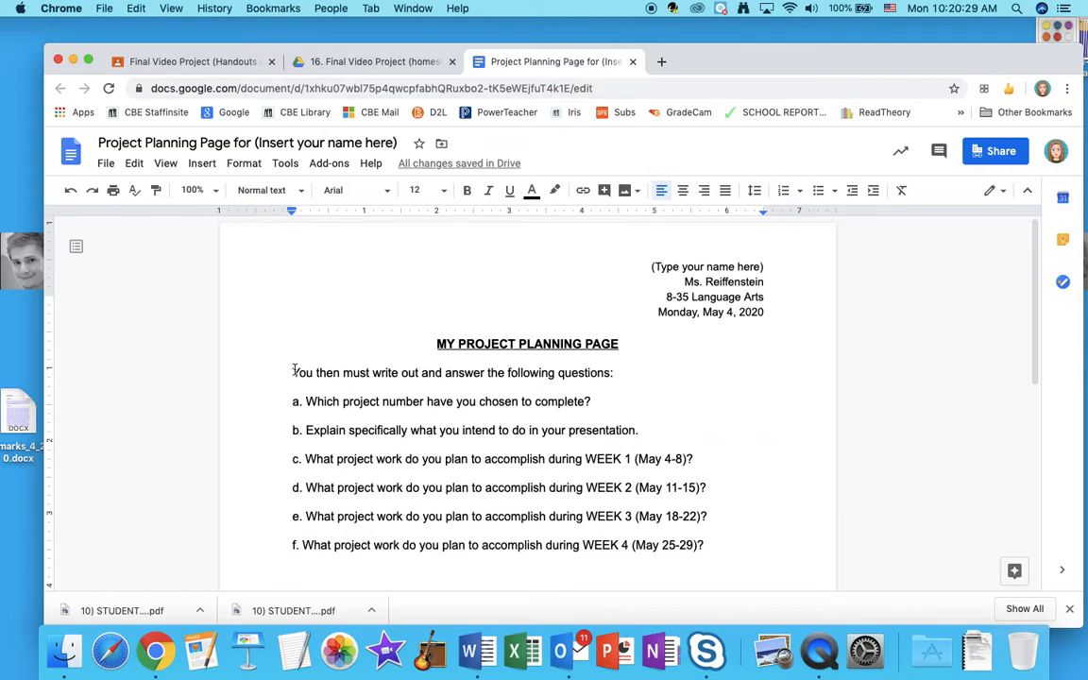
click(358, 64)
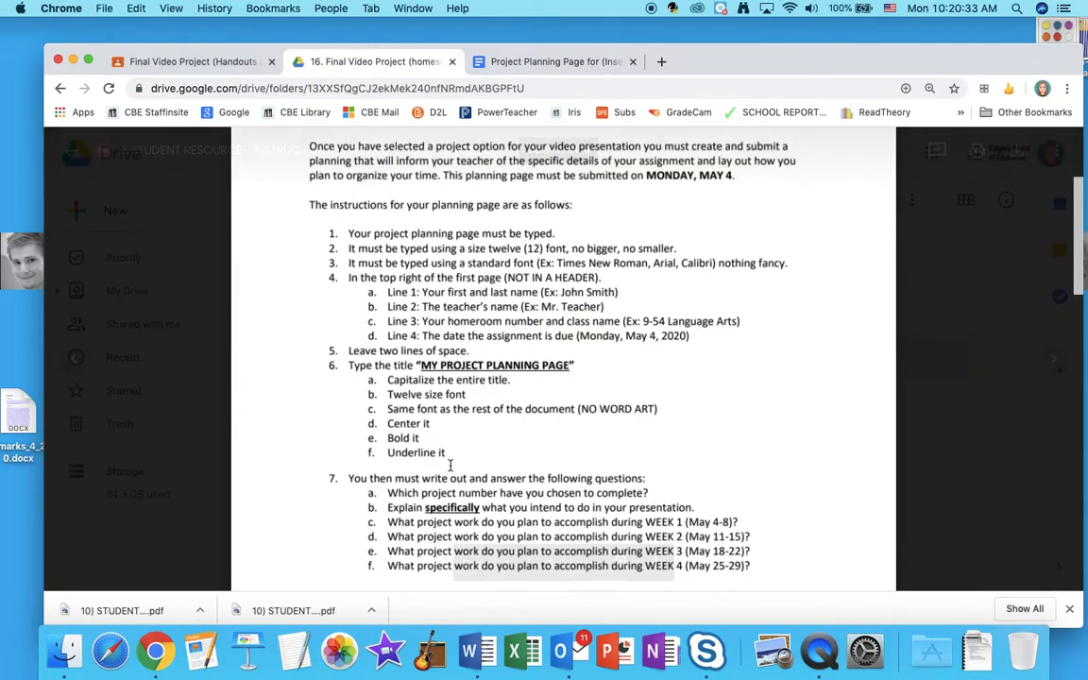
scroll(456, 463, down, 2)
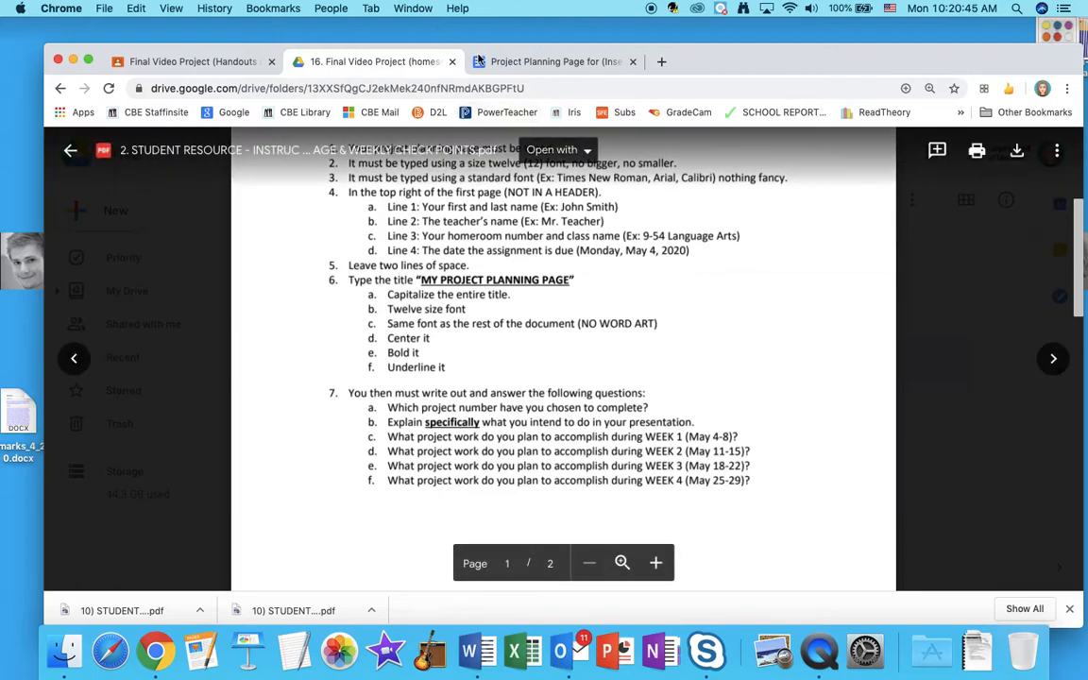
Return to the project planning document, select the title through question f, and check the line spacing setting of the selected text
click(513, 66)
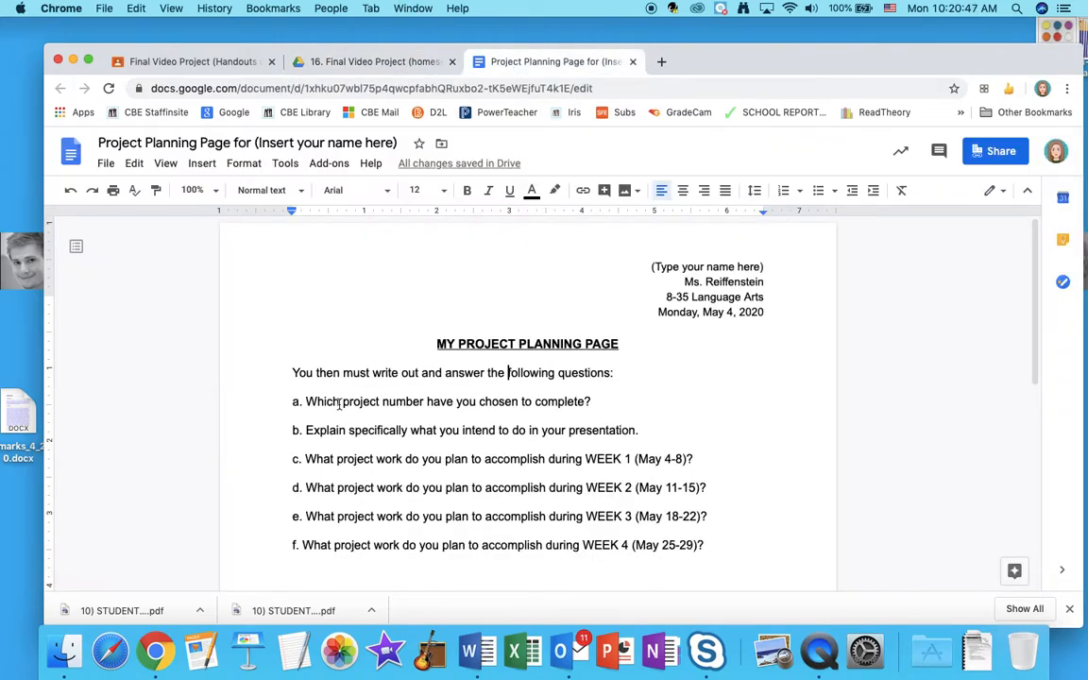
drag(294, 374, 767, 547)
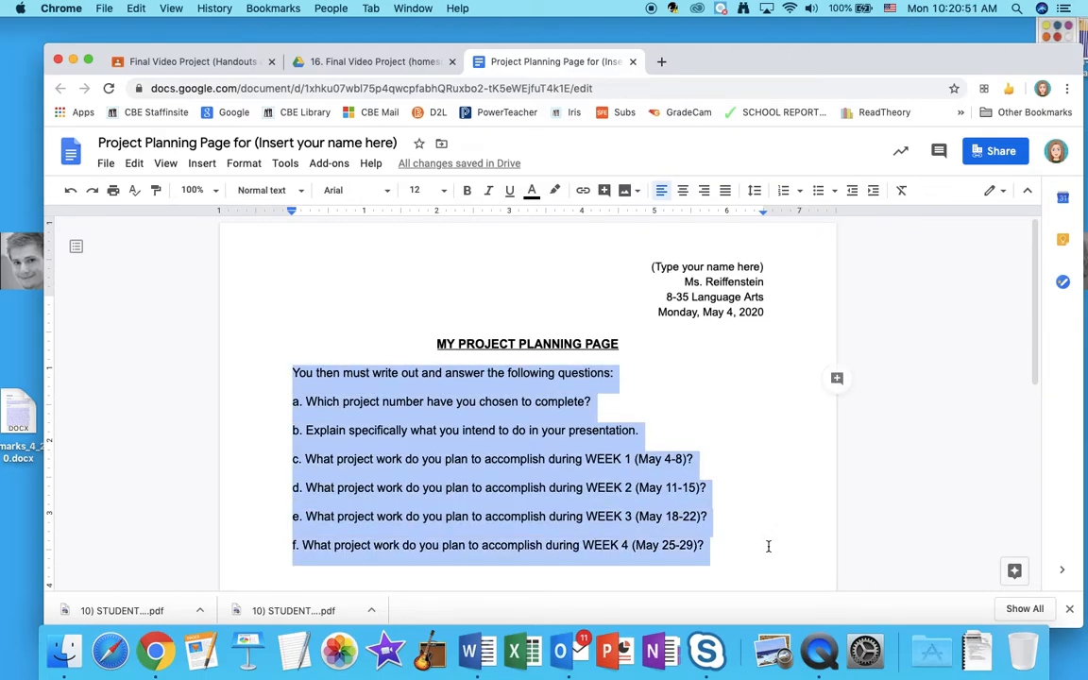
drag(433, 342, 731, 550)
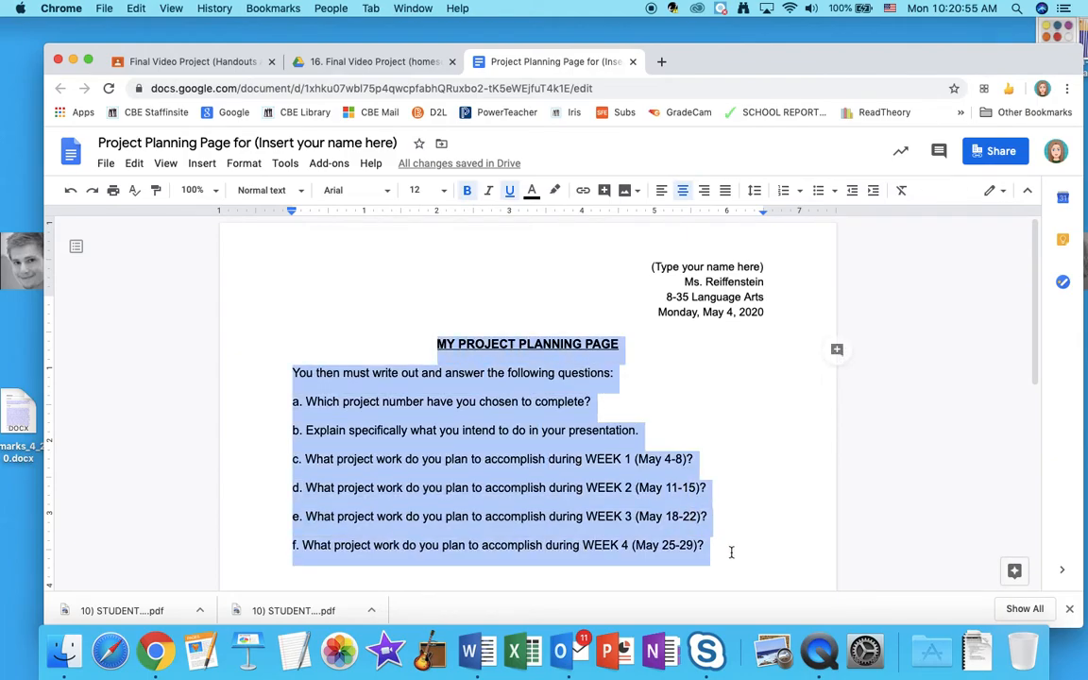
click(756, 194)
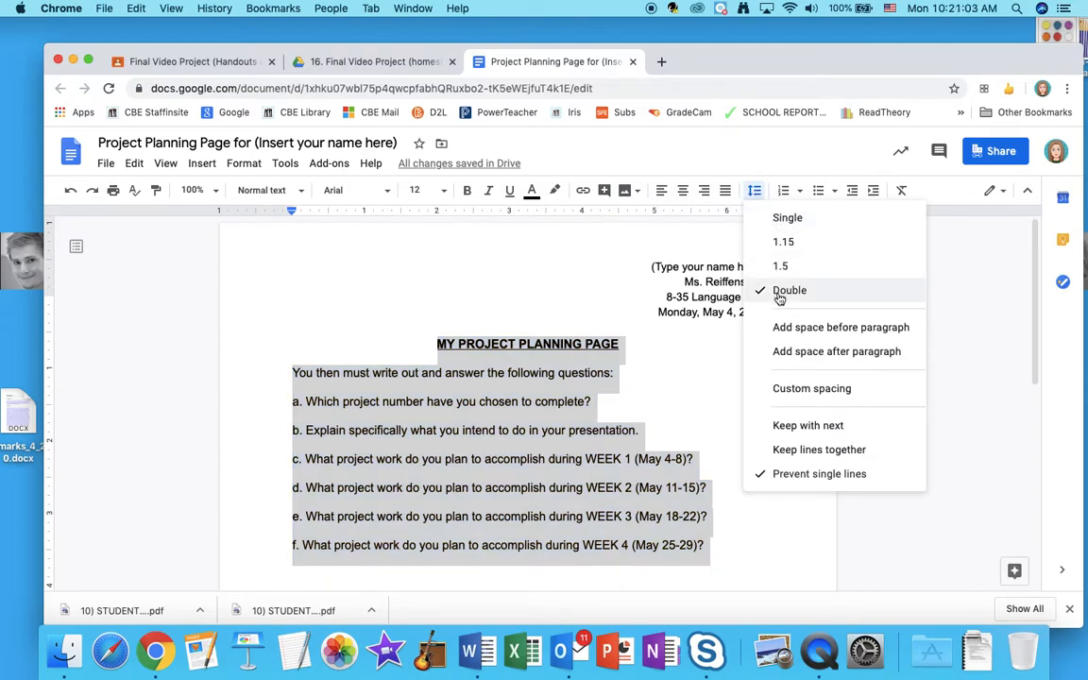
Try adding a blank answer line below question a, "Which project number have you chosen to complete?", and remove it again
click(626, 384)
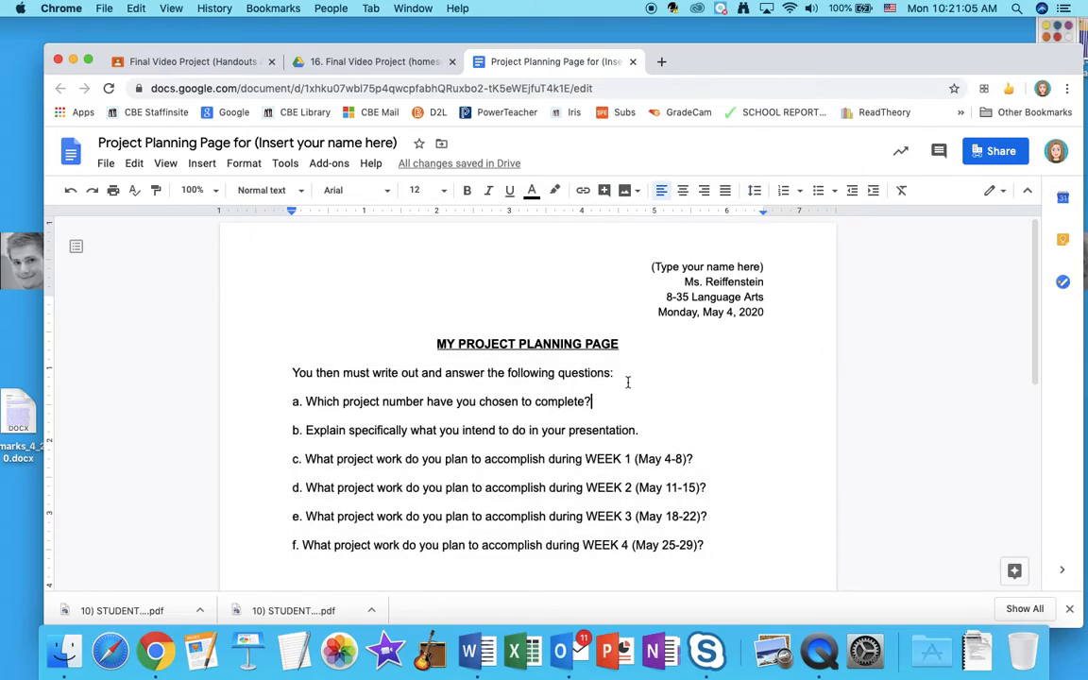
key(Return)
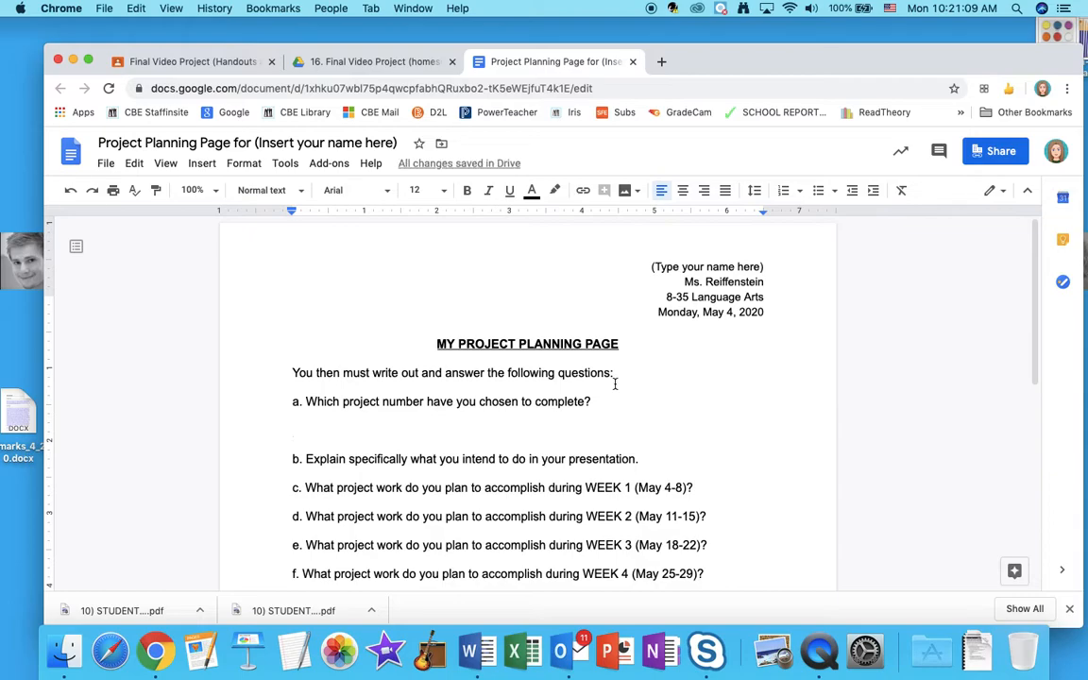
key(BackSpace)
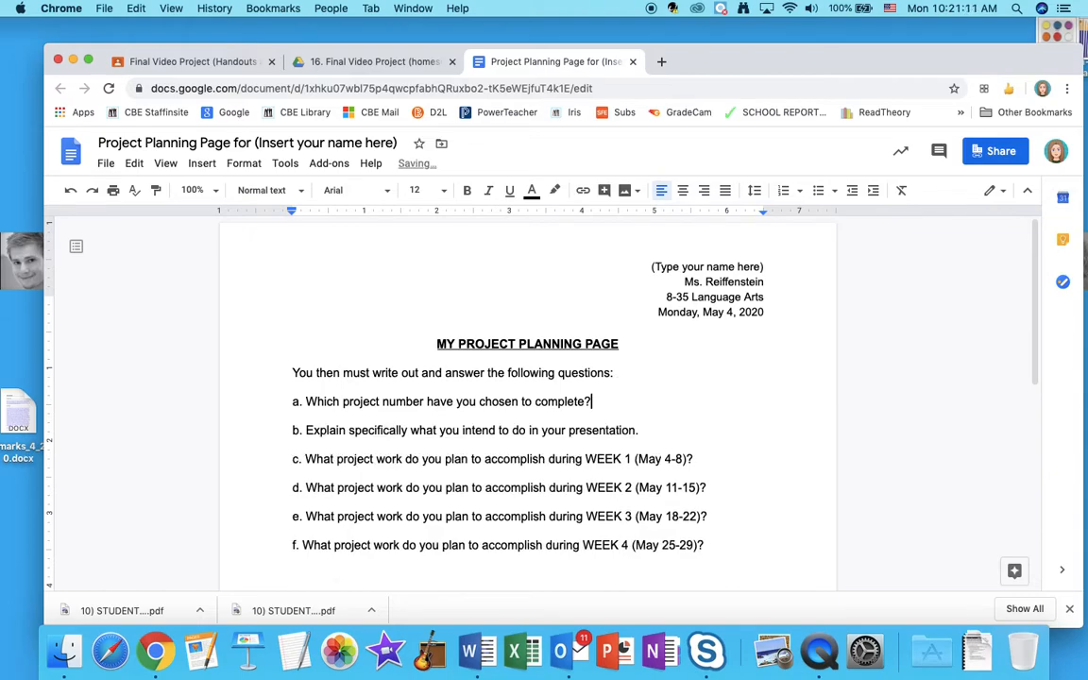
scroll(713, 458, down, 1)
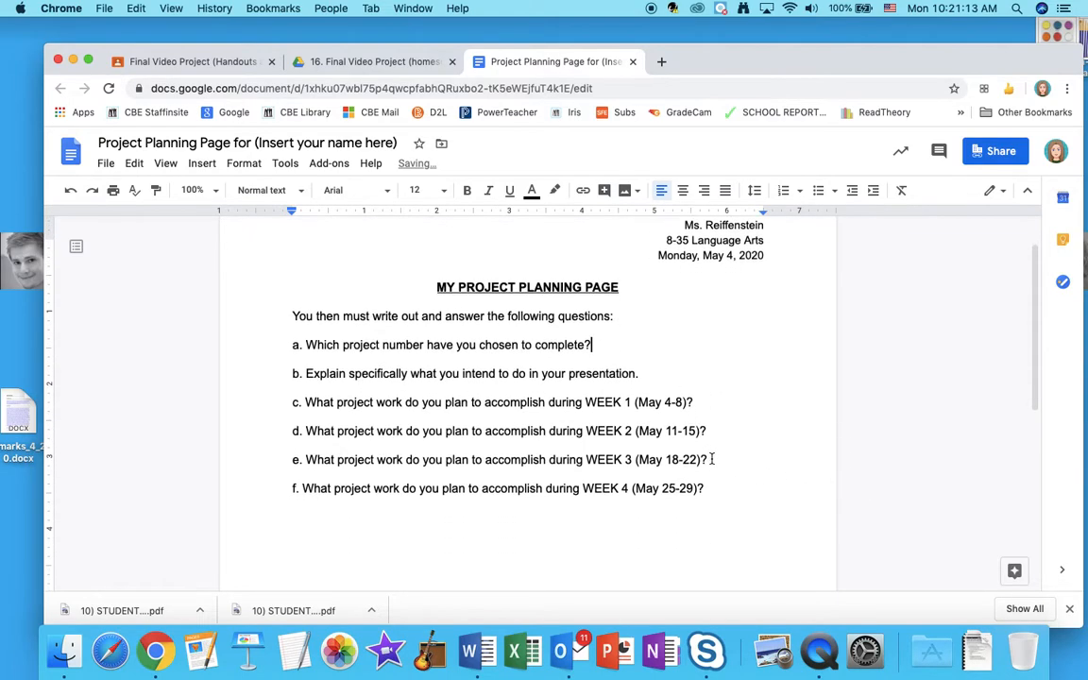